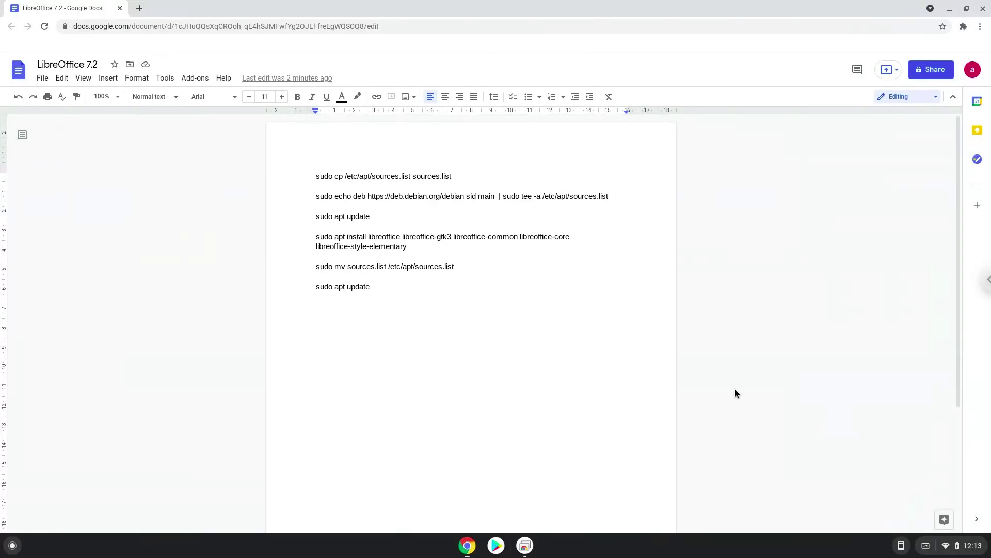
Reach the Developers section of ChromeOS Settings via quick settings and Advanced
left_click(957, 546)
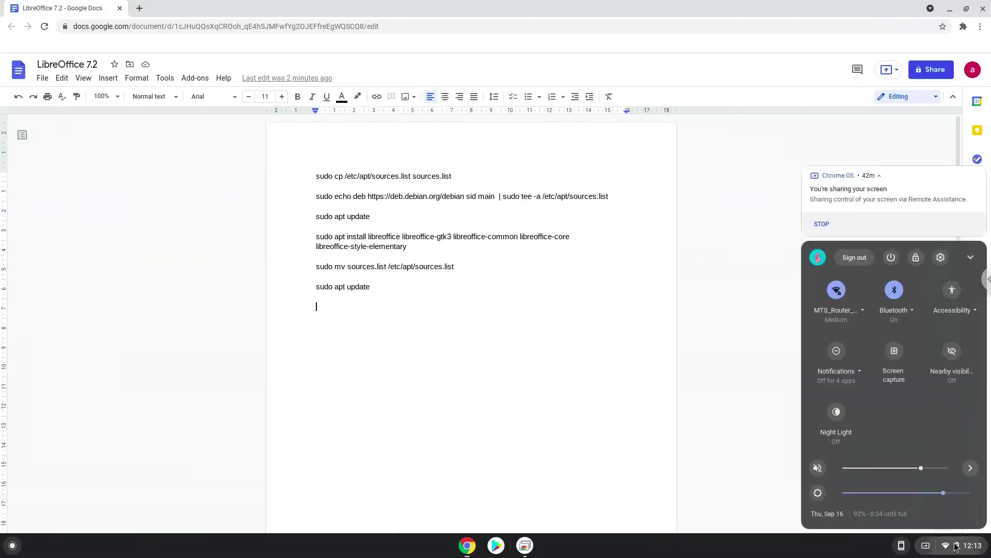
left_click(941, 258)
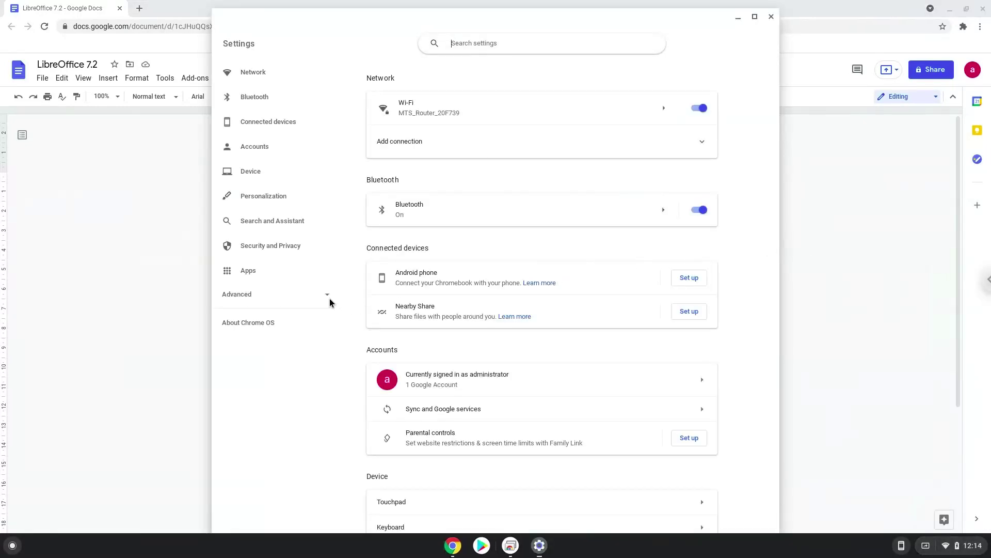
left_click(298, 297)
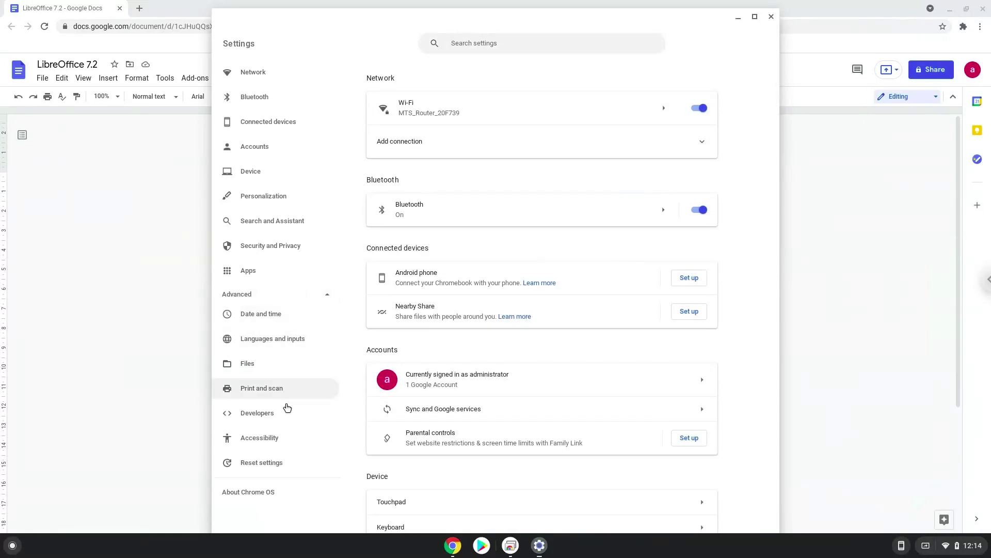
left_click(287, 413)
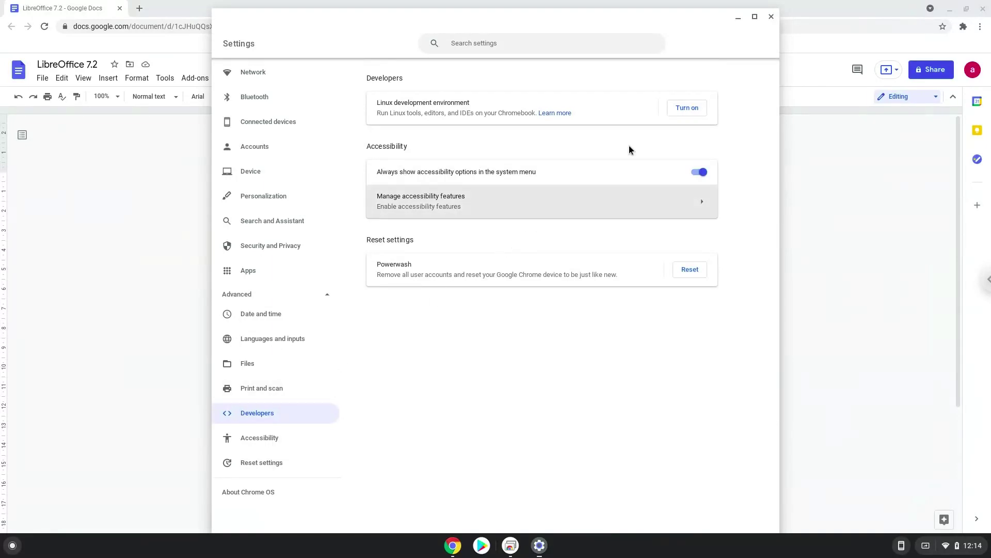
Turn on the Linux development environment and advance to its setup options
left_click(681, 111)
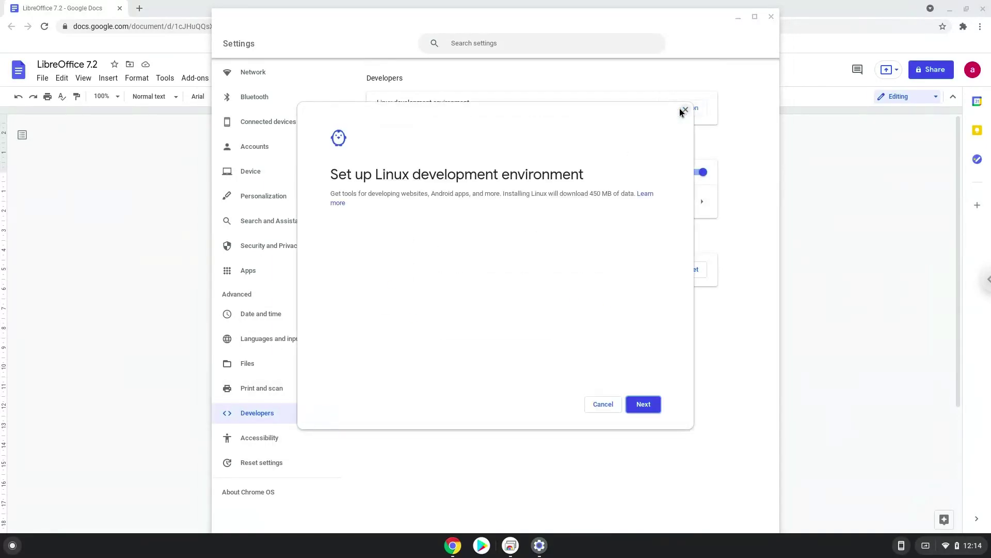
left_click(650, 403)
Install Linux, wait for it to finish, then close the new terminal window
left_click(646, 404)
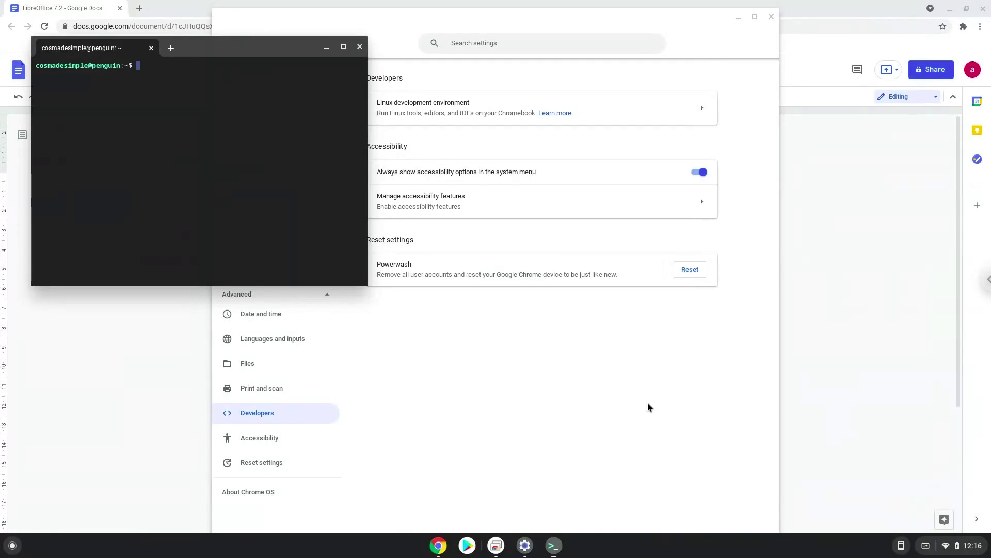
left_click(360, 47)
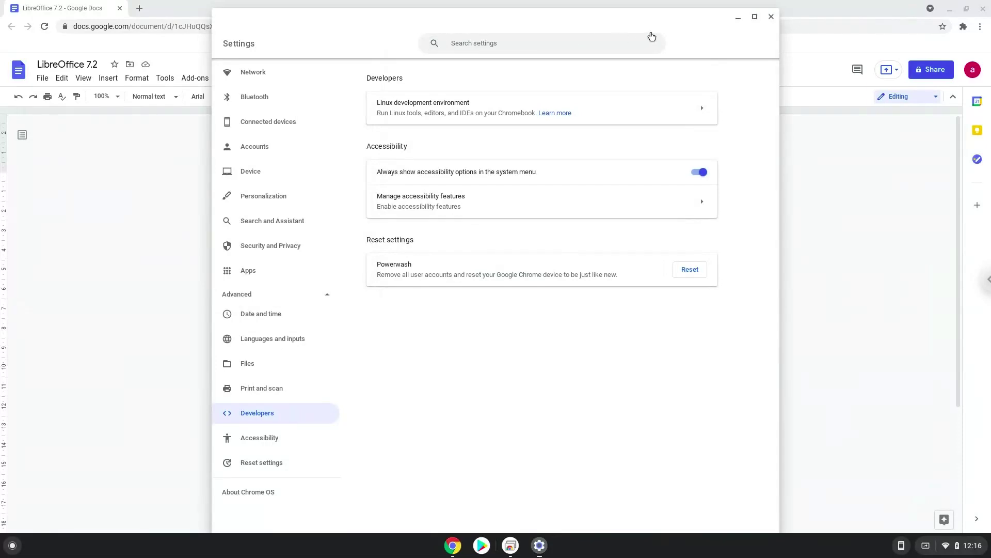
Close Settings, copy the first command line from Google Docs and bring up the launcher
left_click(773, 16)
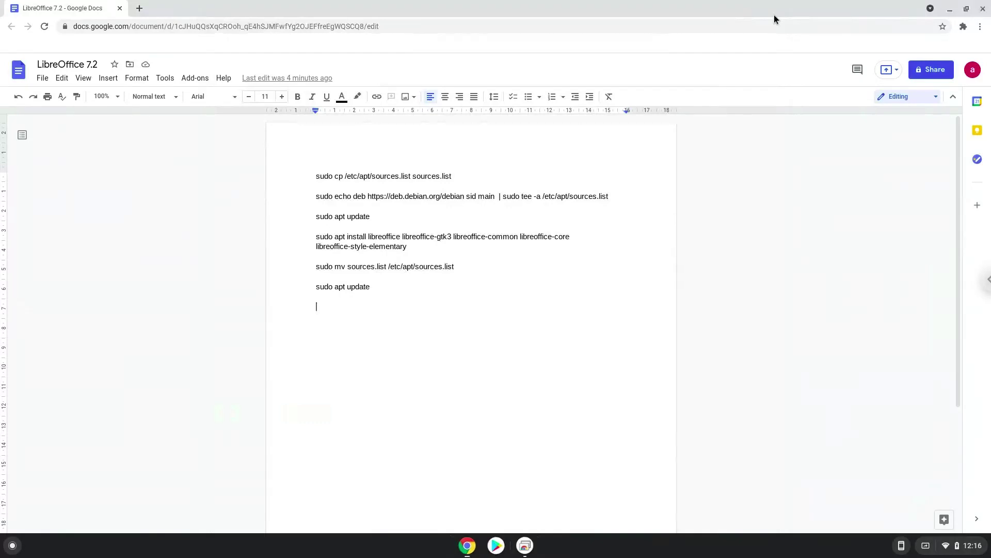
triple_click(402, 177)
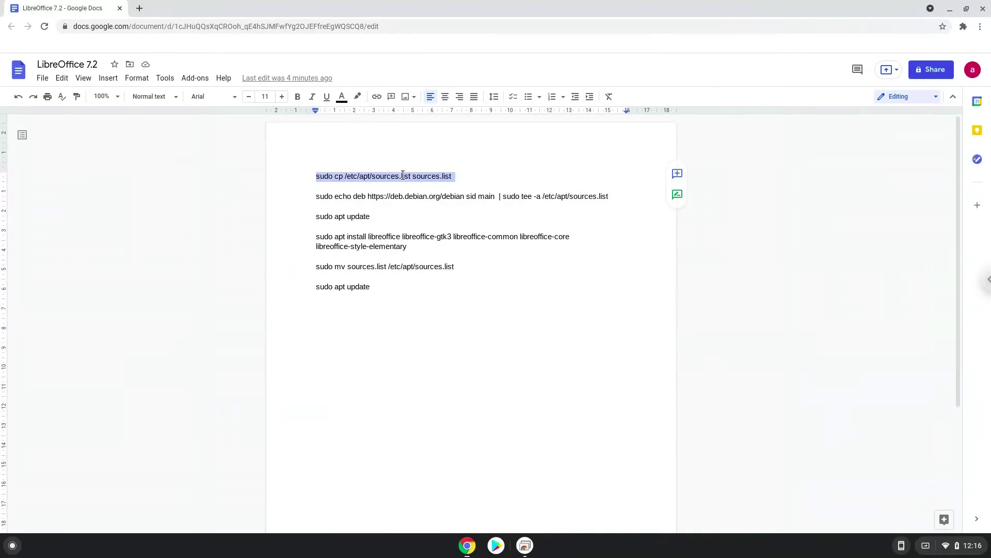
right_click(402, 175)
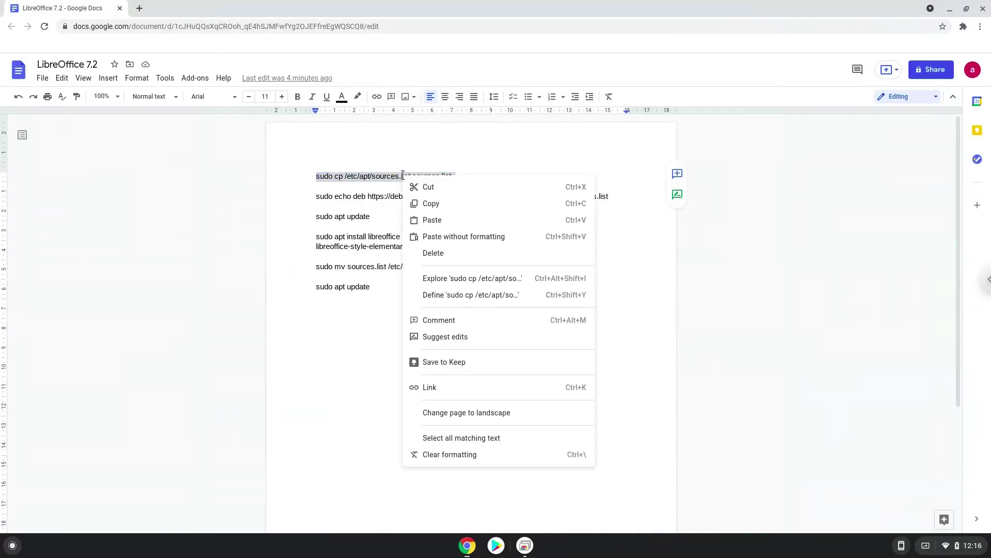
left_click(436, 211)
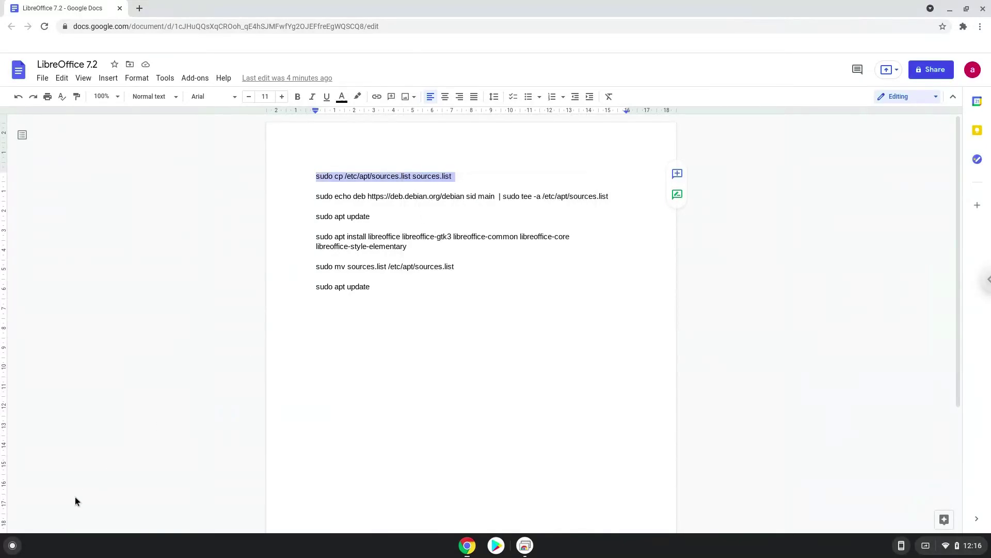
left_click(14, 546)
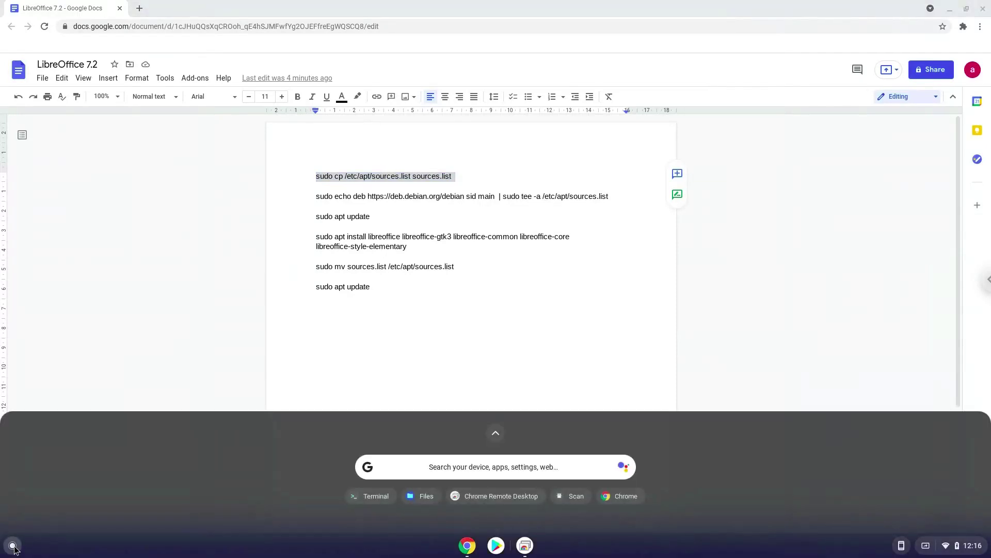
type("terminal")
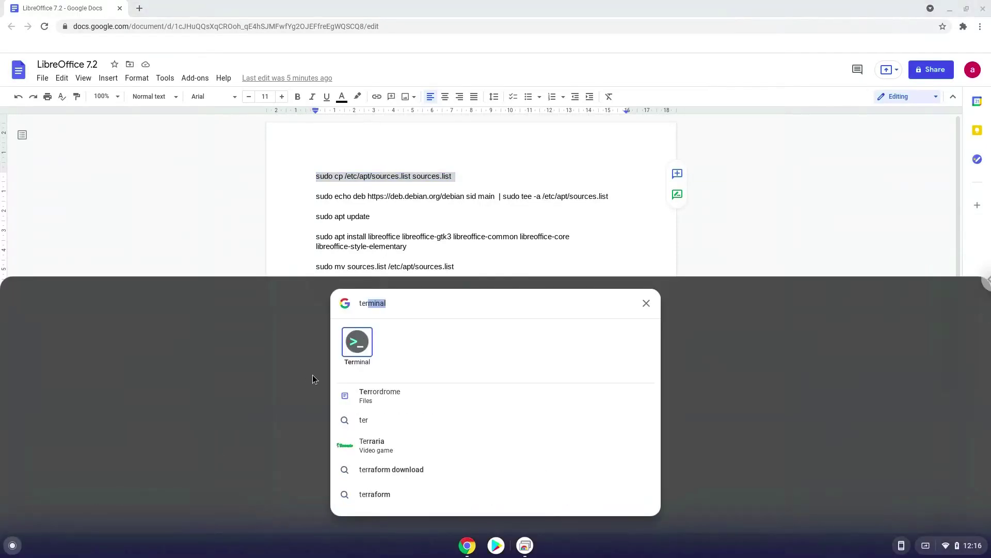
Launch Terminal maximized and run the pasted sources.list backup copy command
left_click(352, 348)
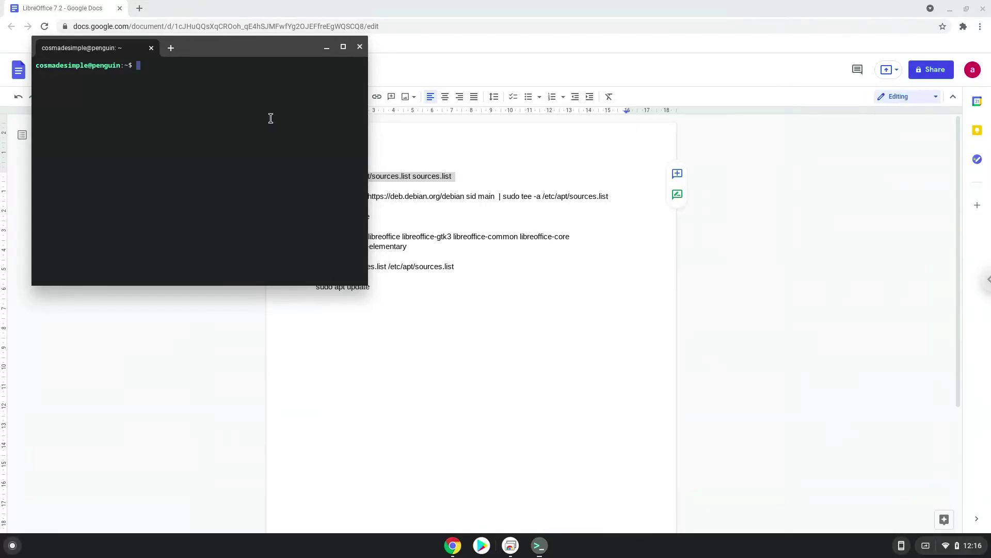
double_click(236, 48)
key("ctrl+shift+v")
key("Return")
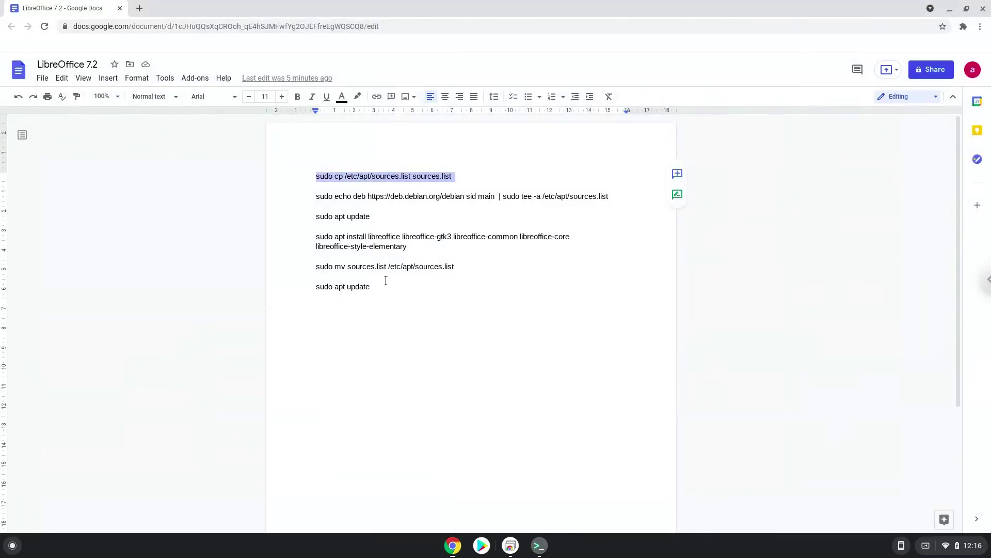
Copy the echo deb line and run it in Terminal to add the Debian sid source, then return to Docs
triple_click(361, 195)
right_click(361, 195)
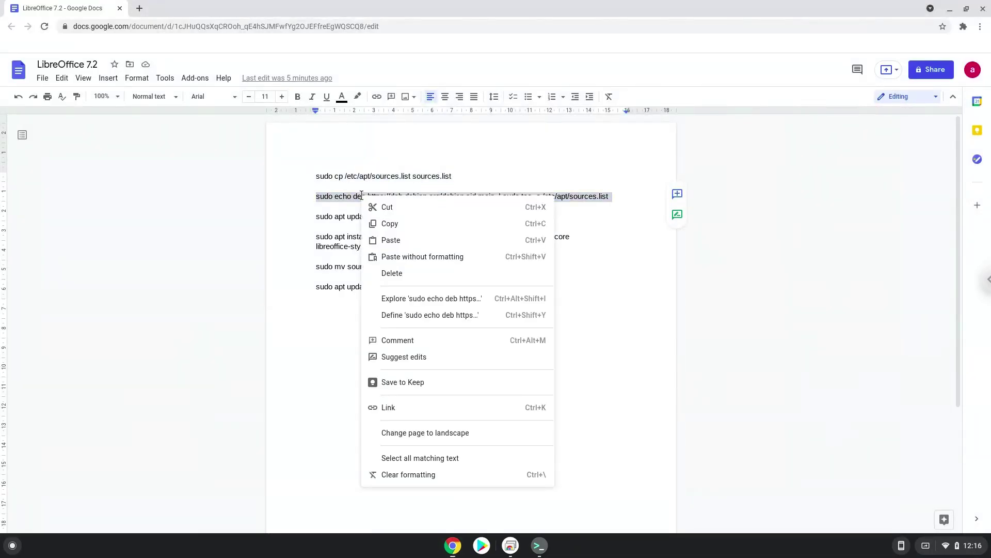
left_click(389, 224)
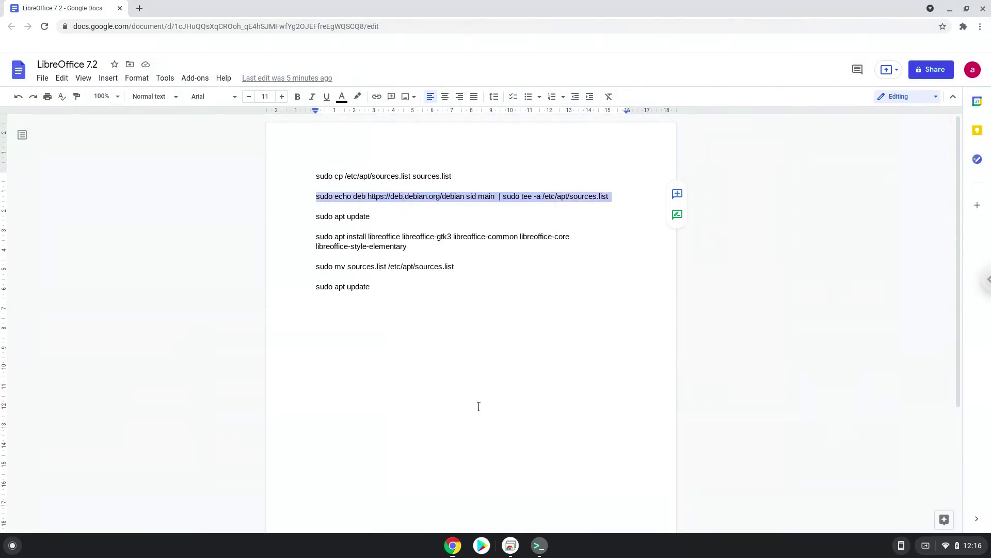
left_click(539, 545)
key("ctrl+shift+v")
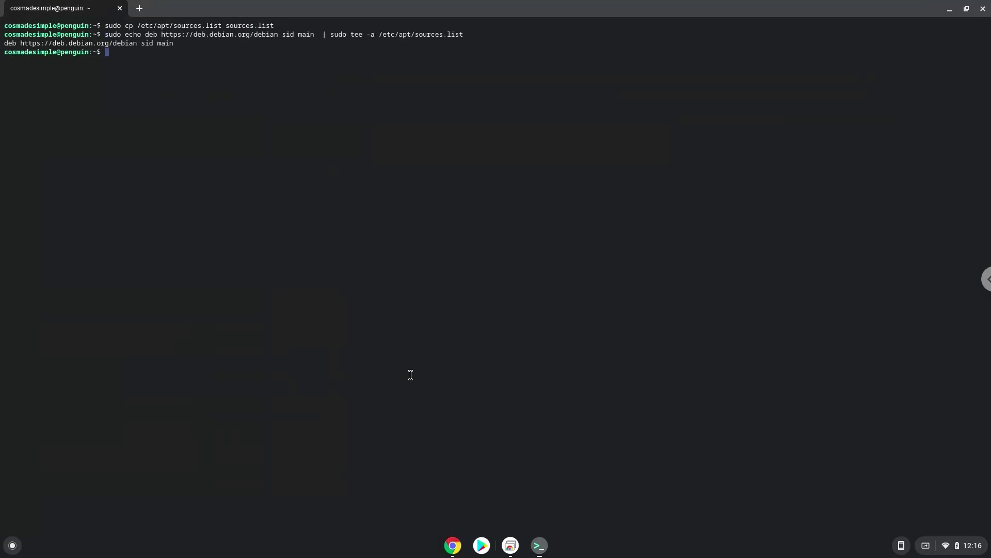
left_click(452, 546)
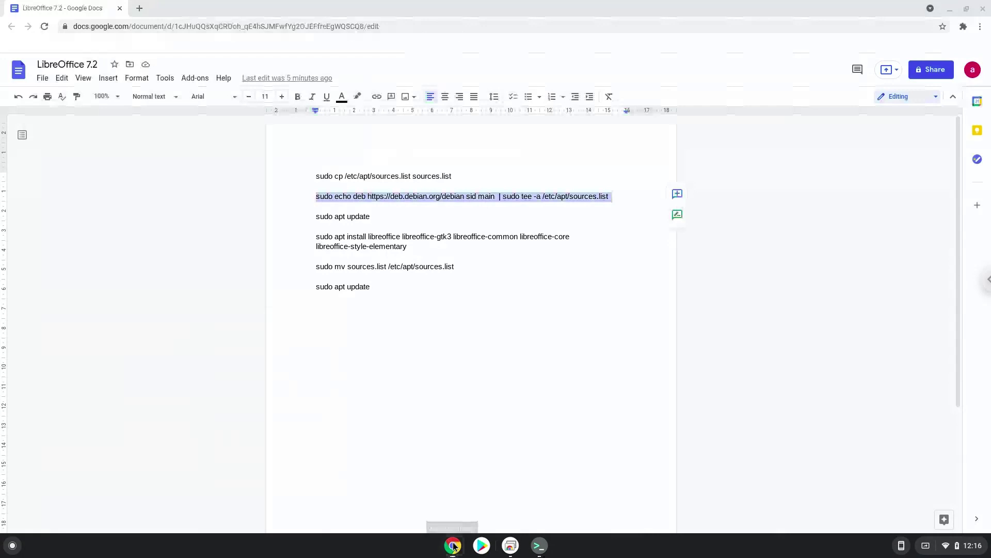
Run 'sudo apt update' from Docs in Terminal, accepting both repository changes
triple_click(345, 217)
right_click(345, 218)
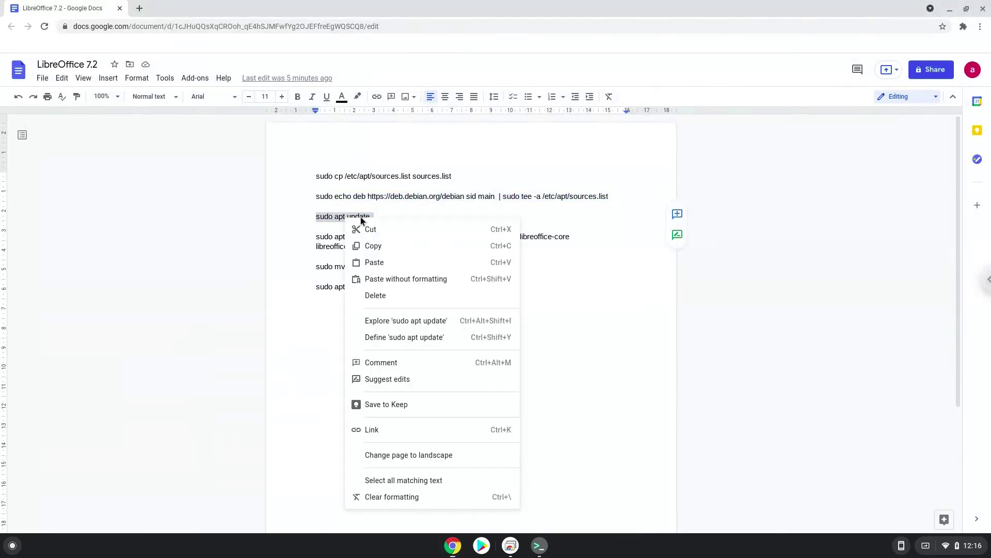
left_click(388, 248)
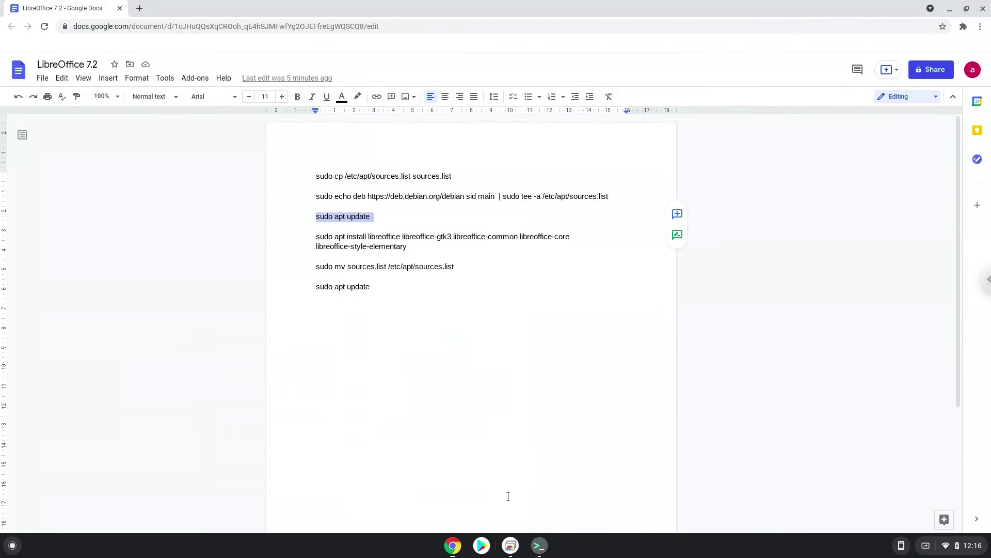
key("alt+Tab")
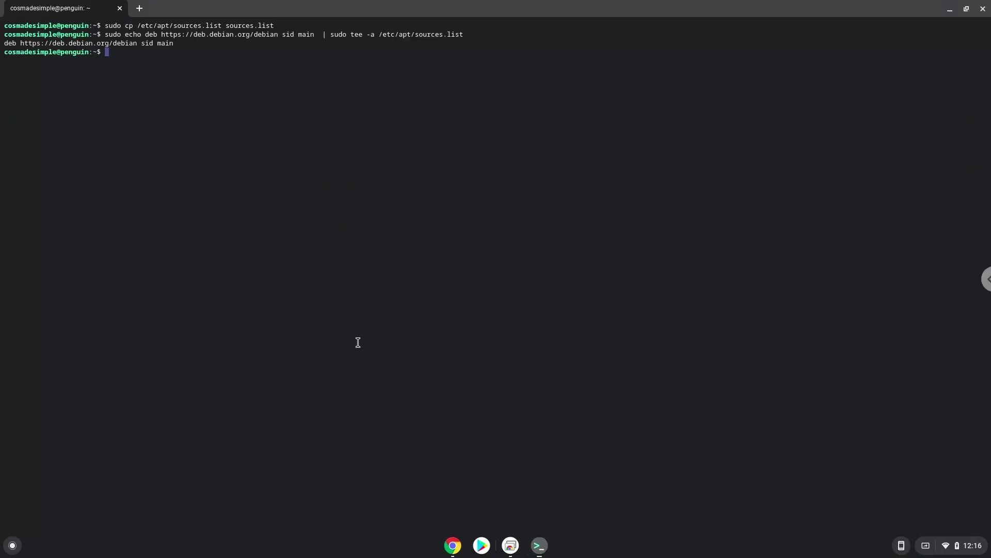
key("ctrl+shift+v")
key("Return")
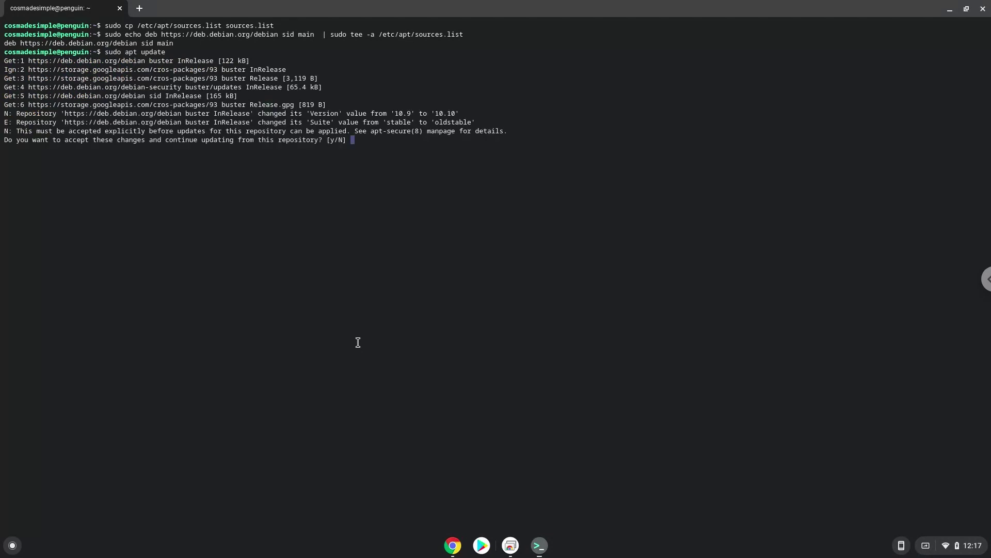
type("y")
key("Return")
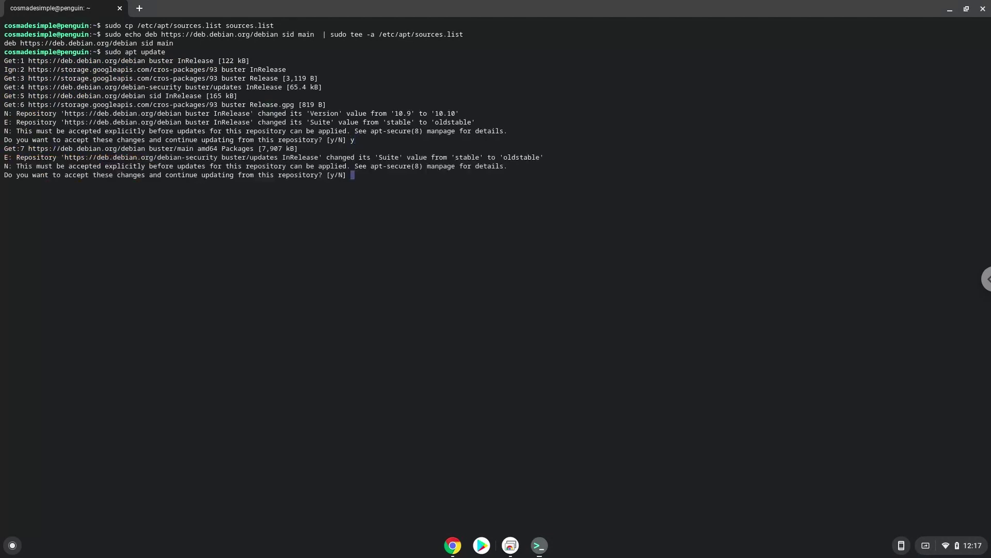
type("y")
key("Return")
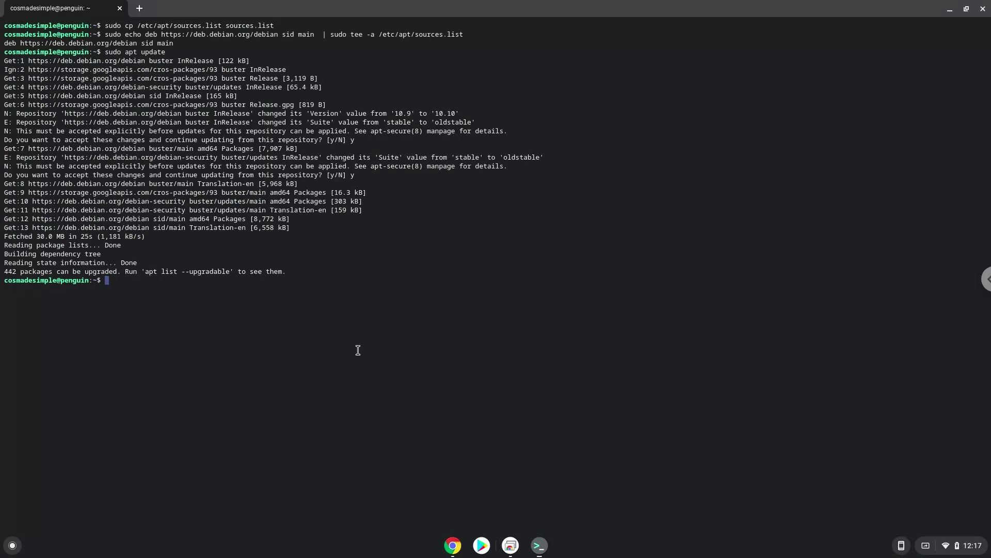
Back in Google Docs, copy the LibreOffice install command paragraph
left_click(453, 546)
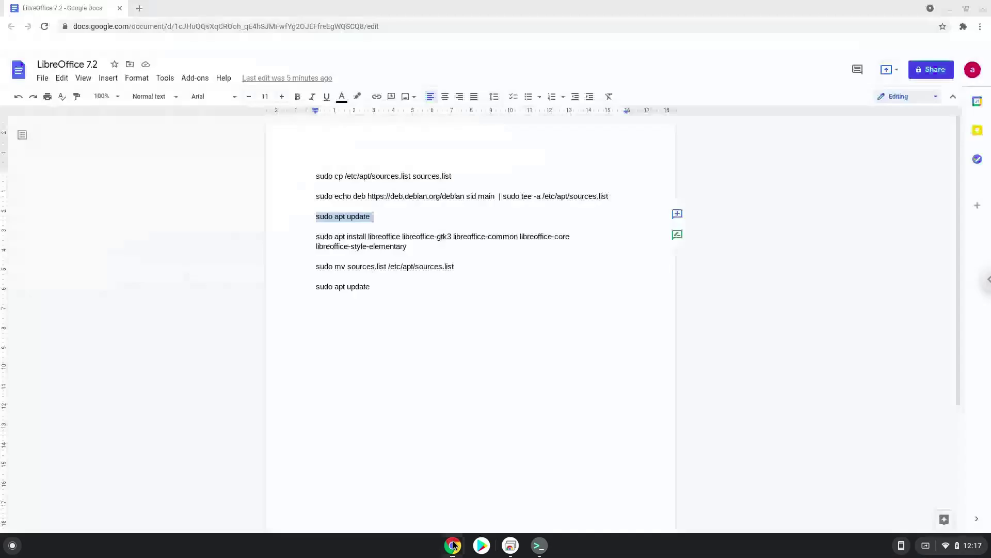
triple_click(382, 236)
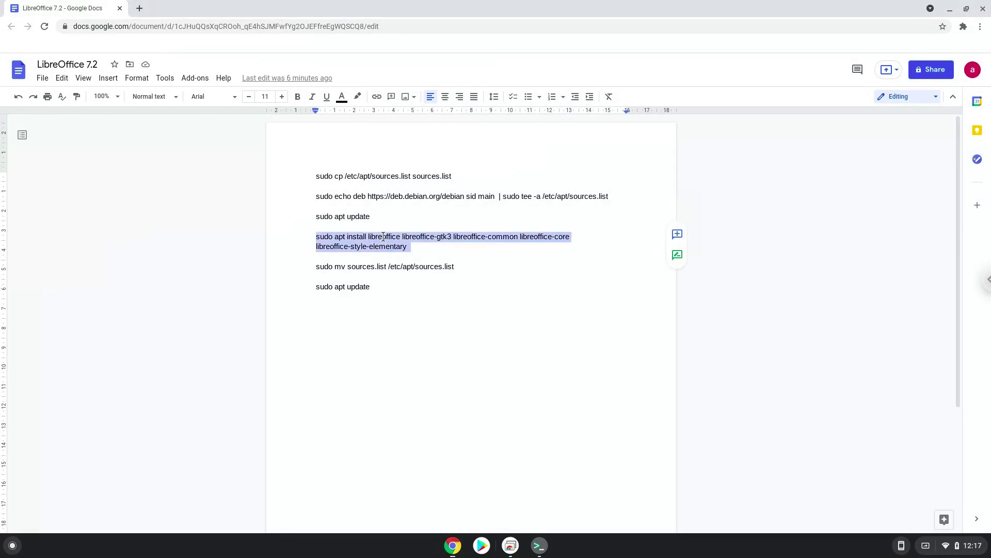
right_click(383, 237)
left_click(410, 264)
Run the apt install command for LibreOffice 7.2 in Terminal and answer Y to continue
left_click(540, 546)
key("ctrl+shift+v")
key("Return")
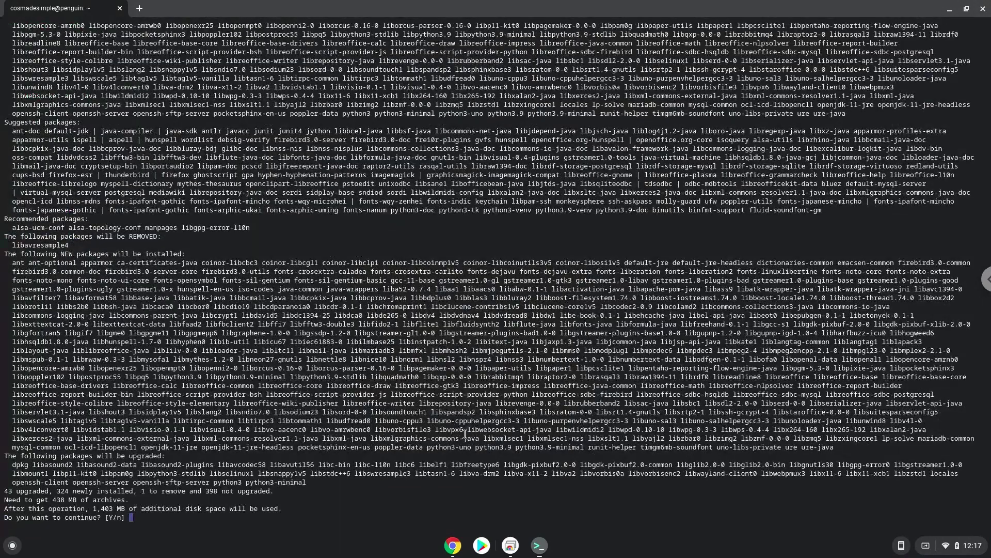
key("Return")
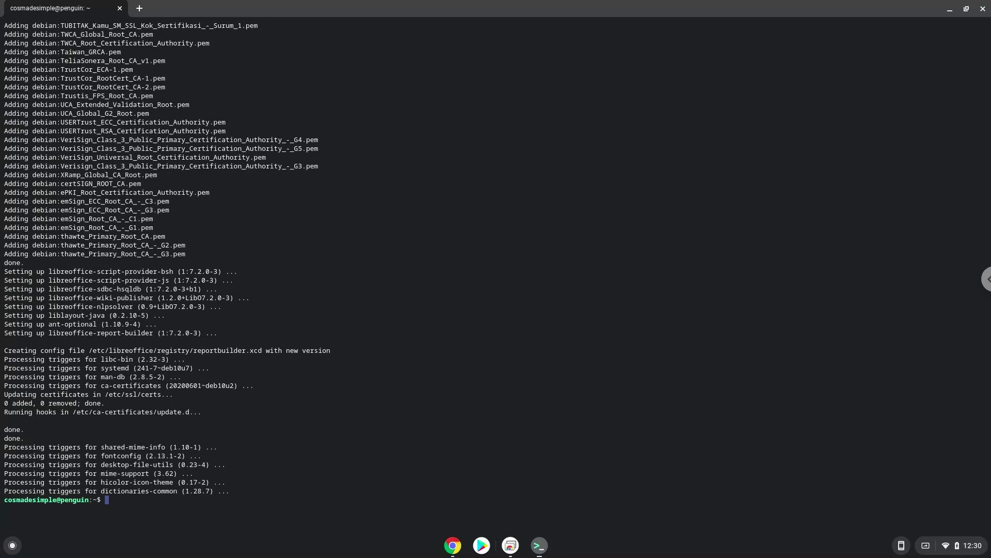
Copy the sudo mv line from Docs and run it to restore sources.list into /etc/apt
left_click(452, 548)
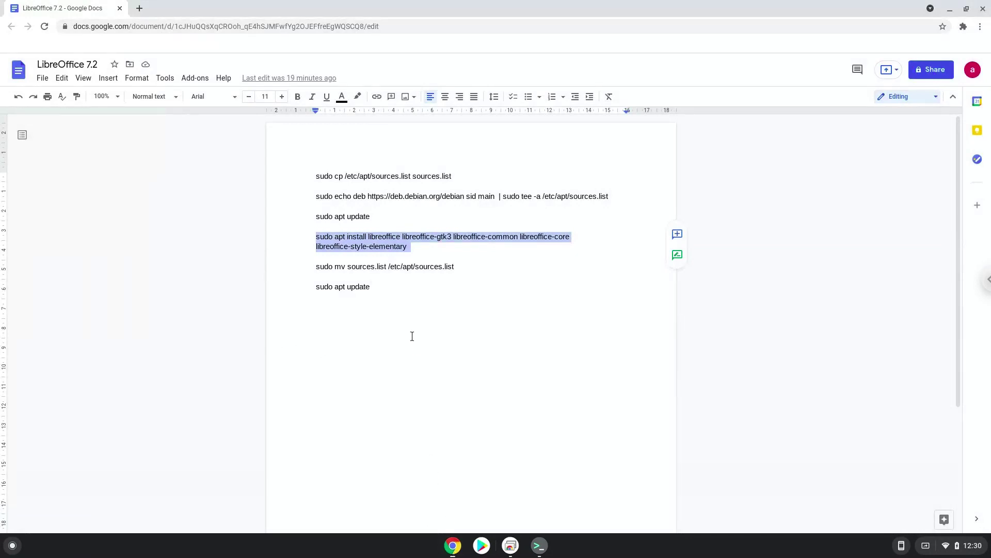
triple_click(394, 266)
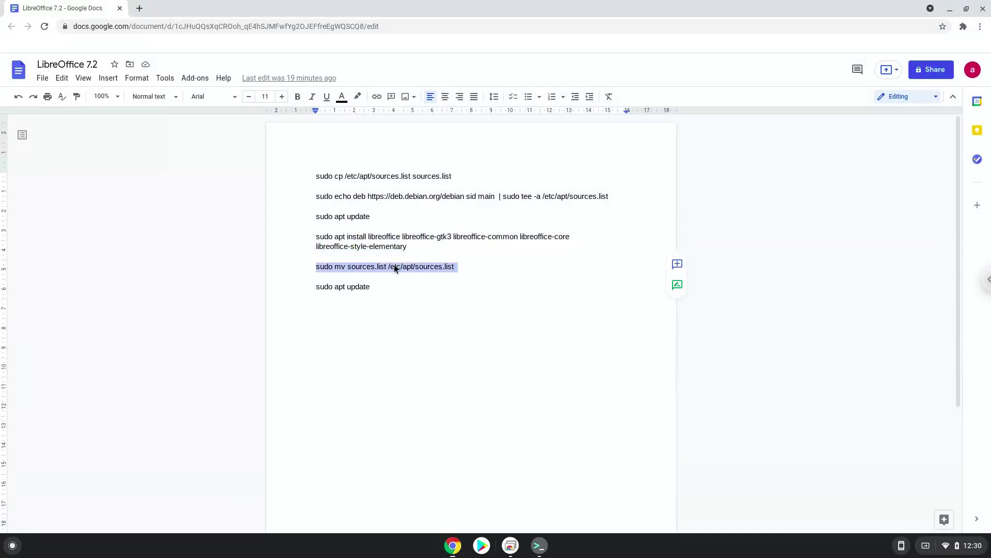
right_click(395, 264)
left_click(428, 268)
left_click(540, 546)
right_click(505, 474)
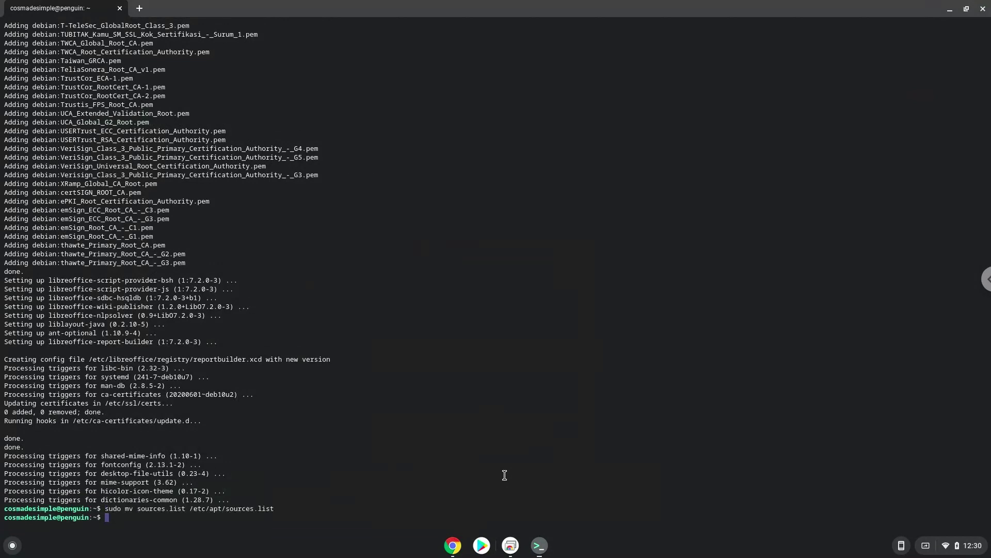
Copy 'sudo apt update' from Docs and run it to refresh the package lists
left_click(453, 545)
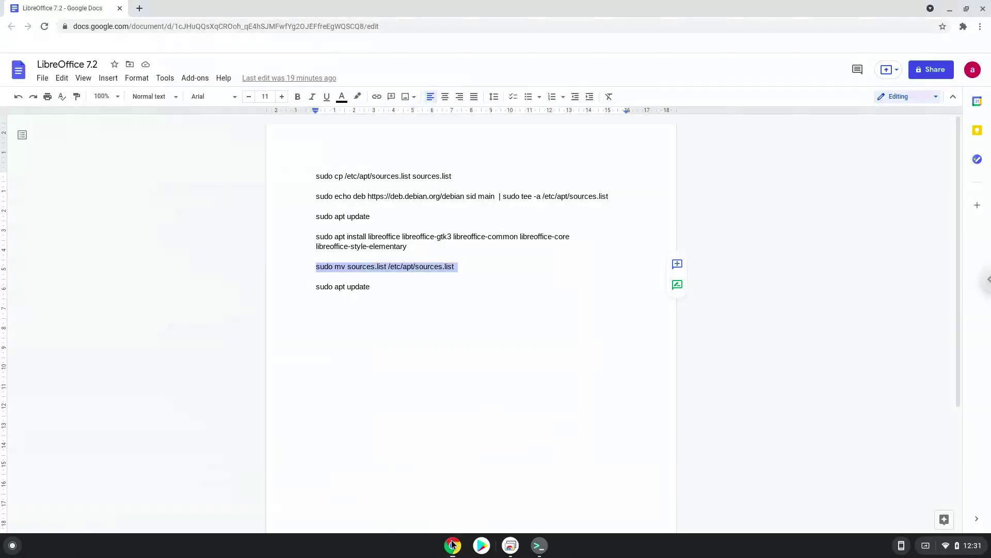
triple_click(357, 287)
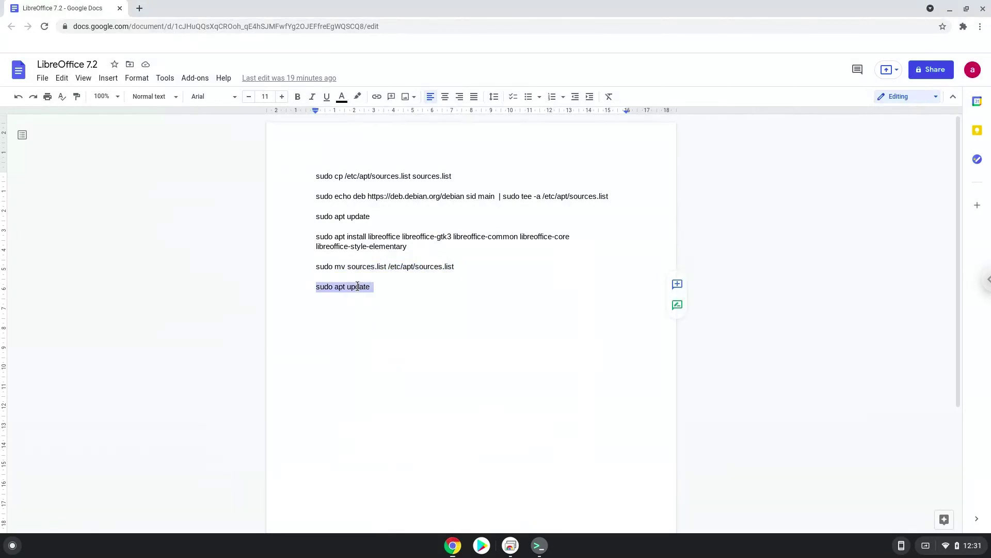
right_click(358, 286)
left_click(385, 267)
left_click(534, 549)
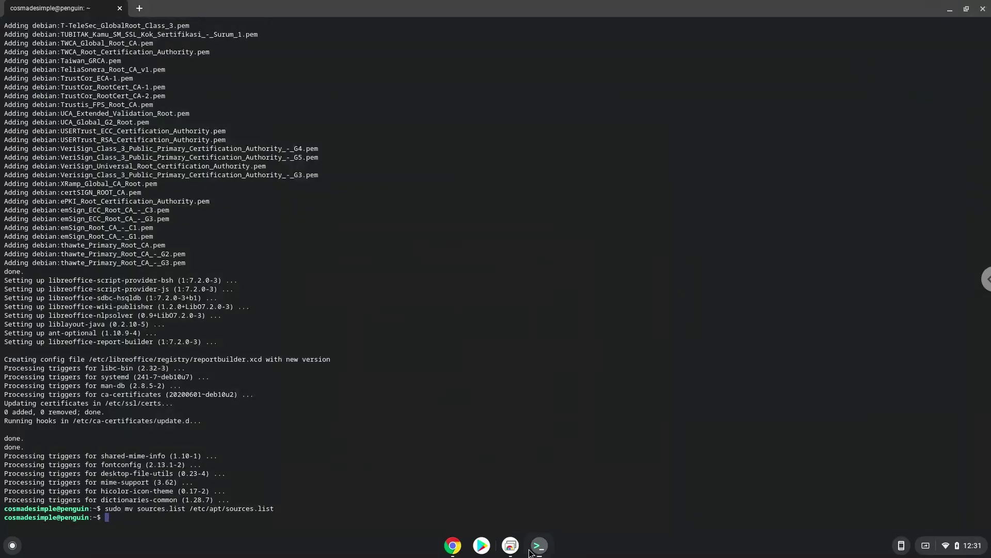
key("ctrl+shift+v")
key("Return")
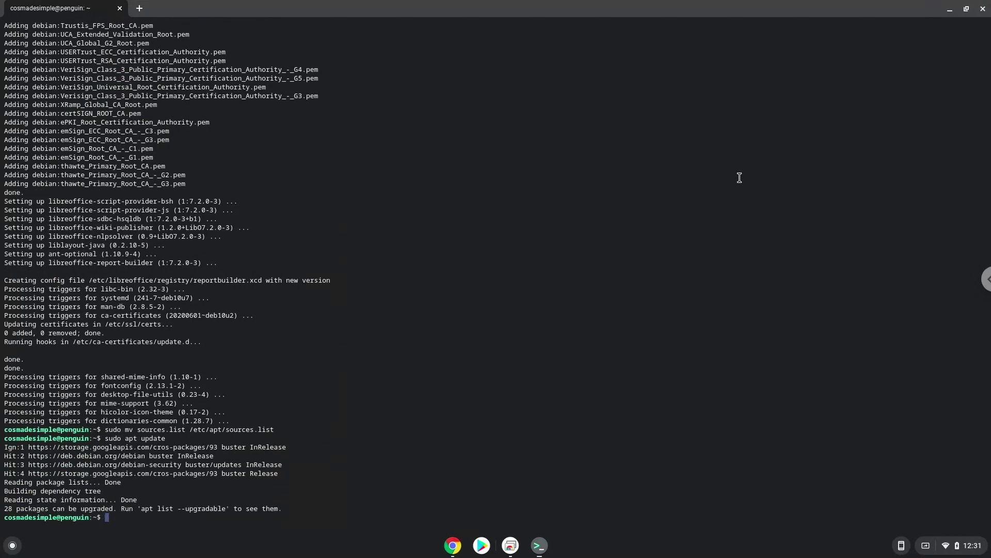
Close Terminal confirming Leave, keep Remote Assistance sharing, and close the Google Docs window
left_click(983, 9)
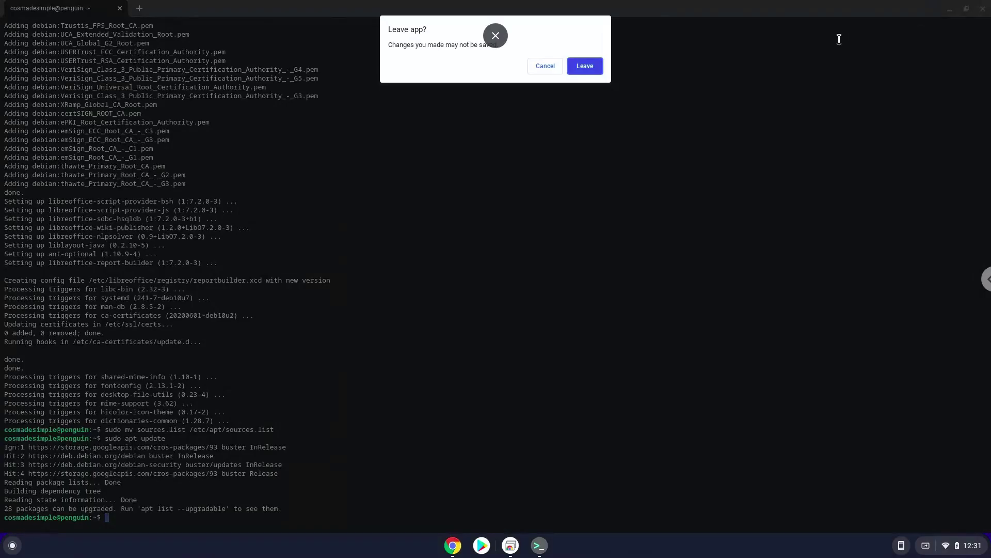
left_click(590, 68)
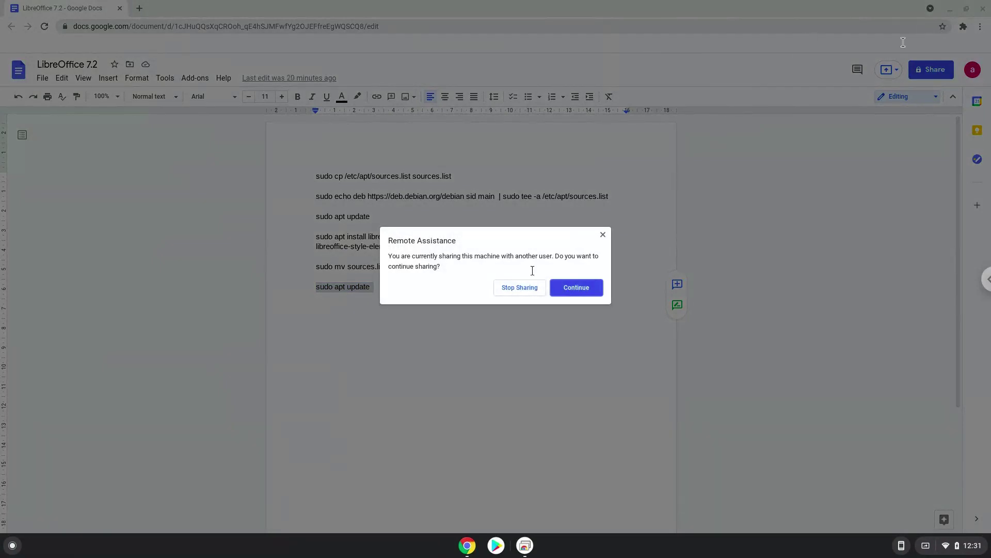
left_click(560, 286)
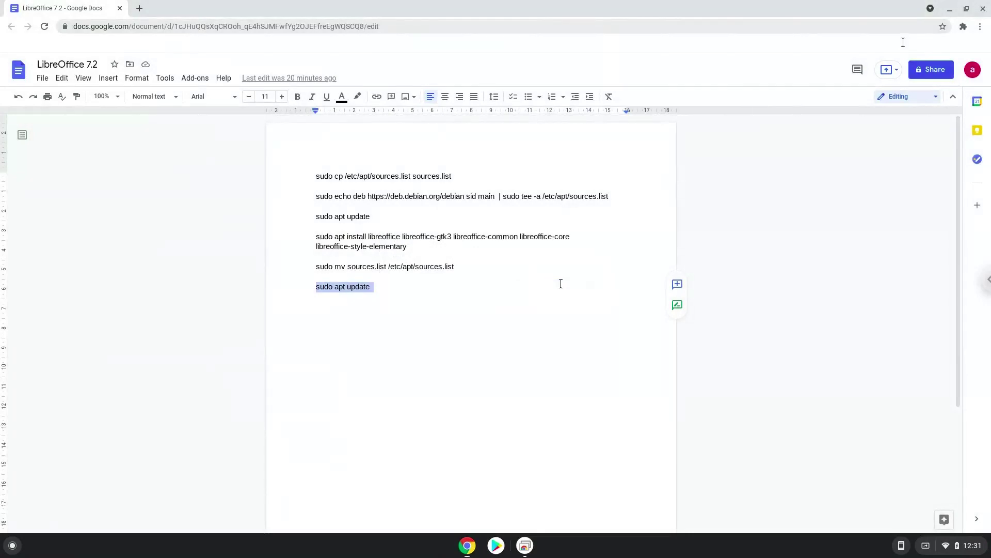
left_click(988, 6)
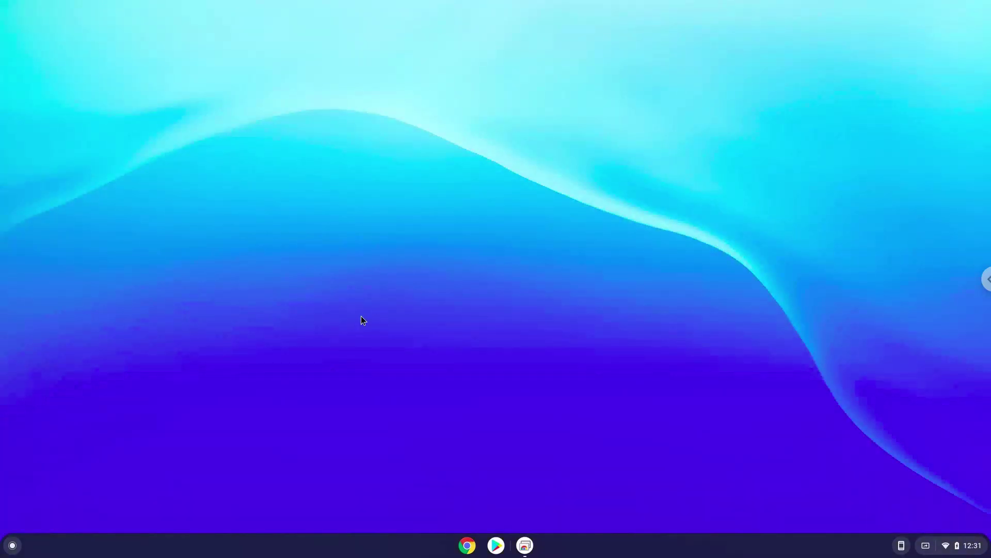
Start LibreOffice Writer from the Linux apps folder on the launcher's second page
left_click(13, 545)
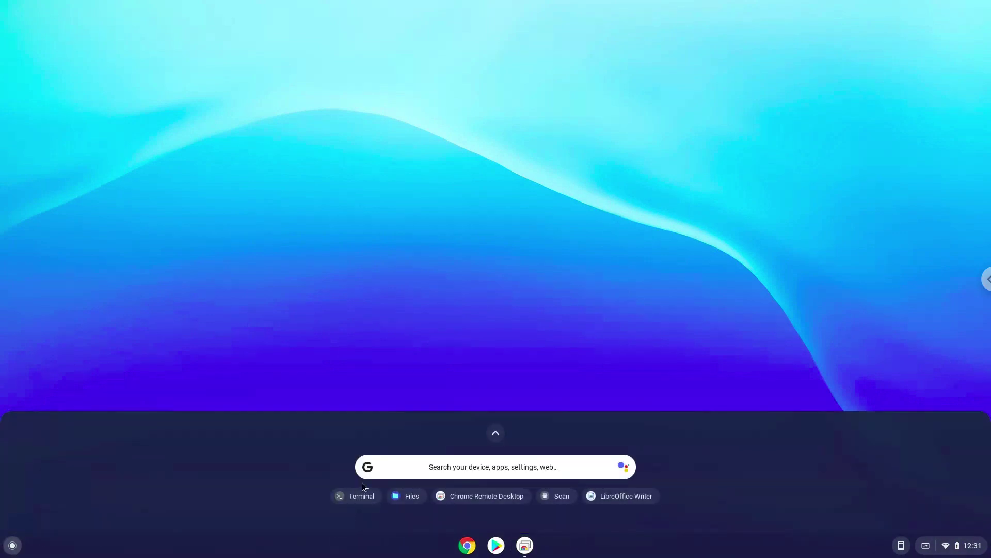
left_click(493, 434)
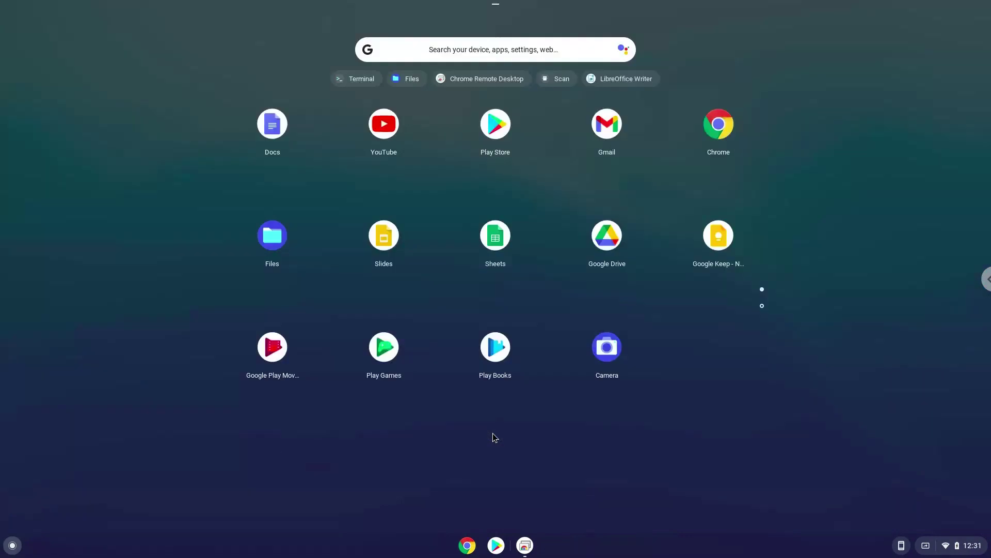
left_click(762, 306)
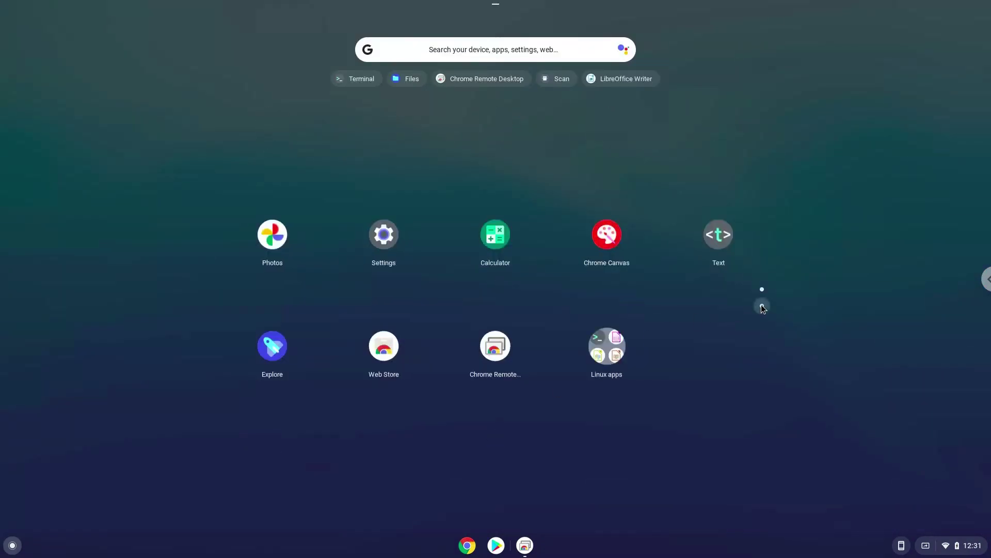
left_click(612, 248)
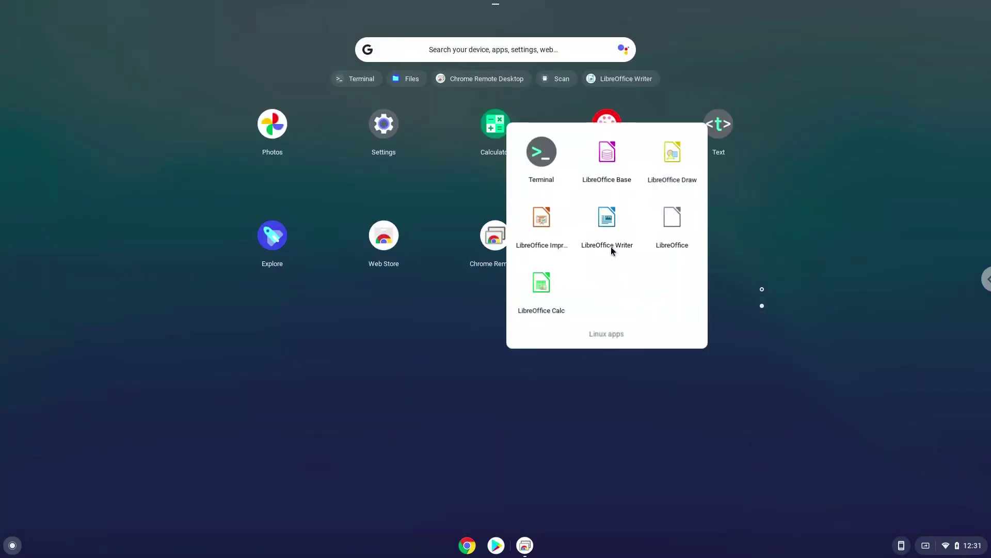
left_click(607, 221)
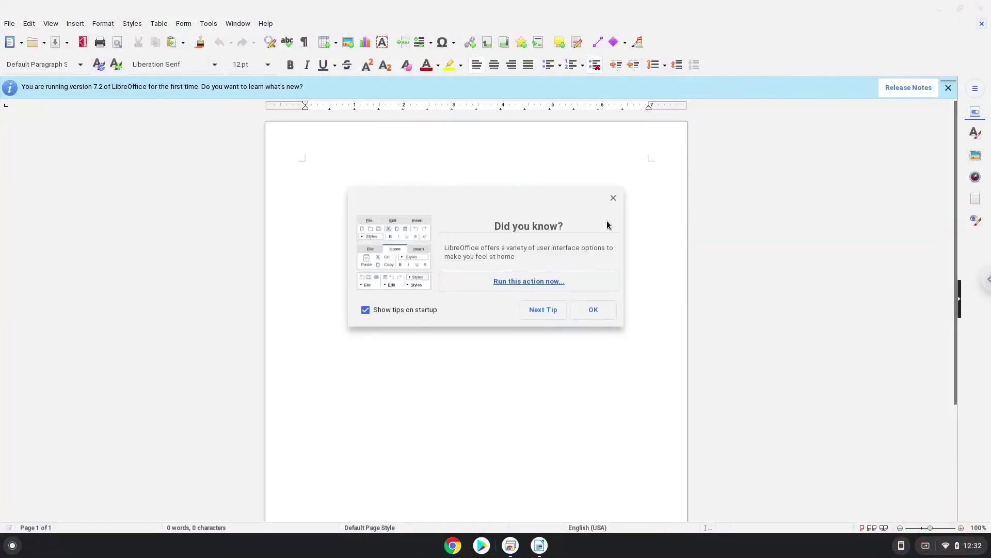
Switch LibreOffice Writer to the Tabbed interface layout from the 'Did you know?' tip
left_click(543, 281)
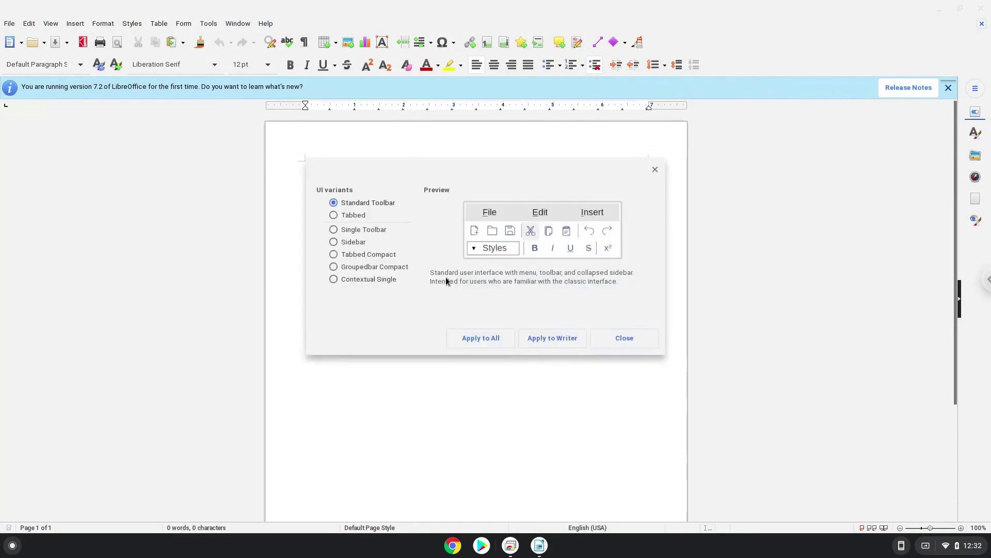
left_click(353, 212)
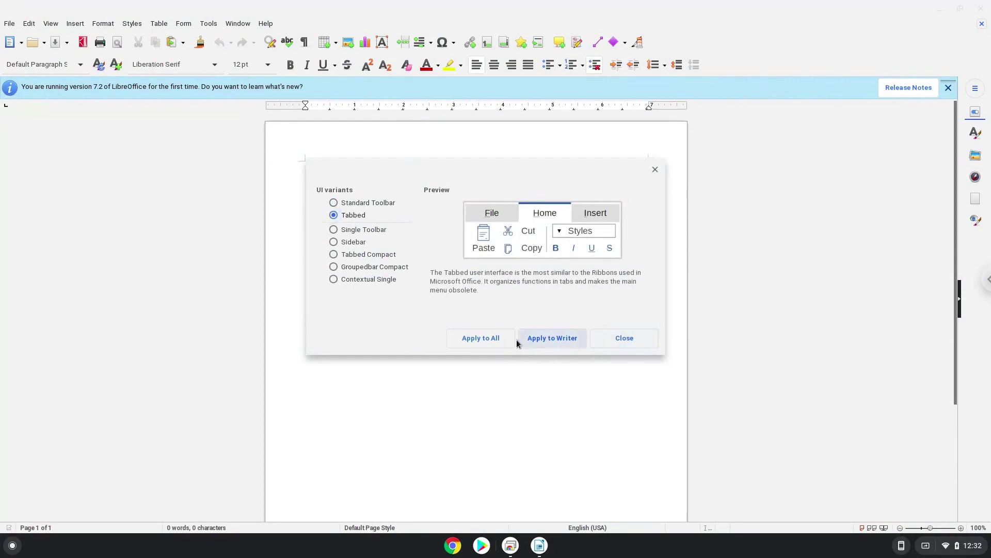
left_click(496, 341)
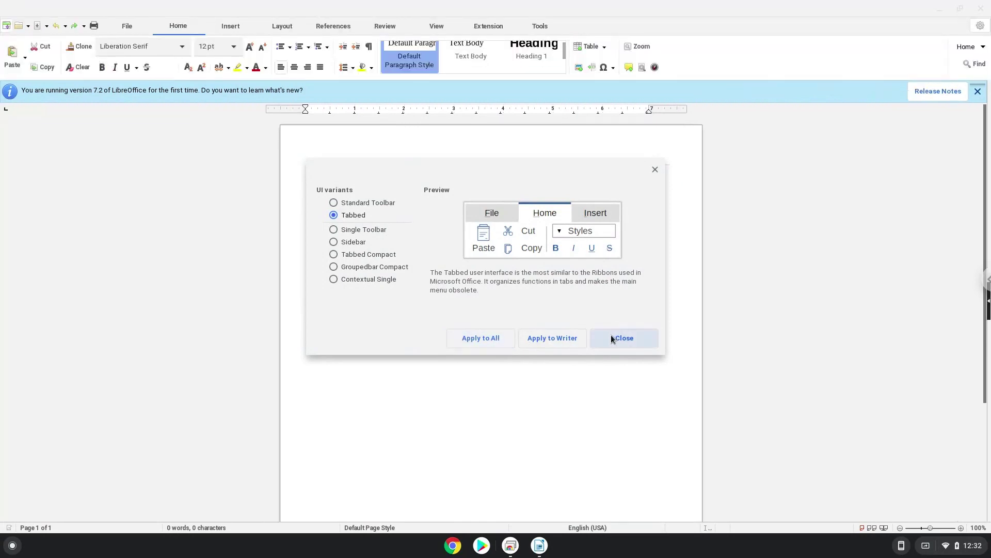
left_click(611, 335)
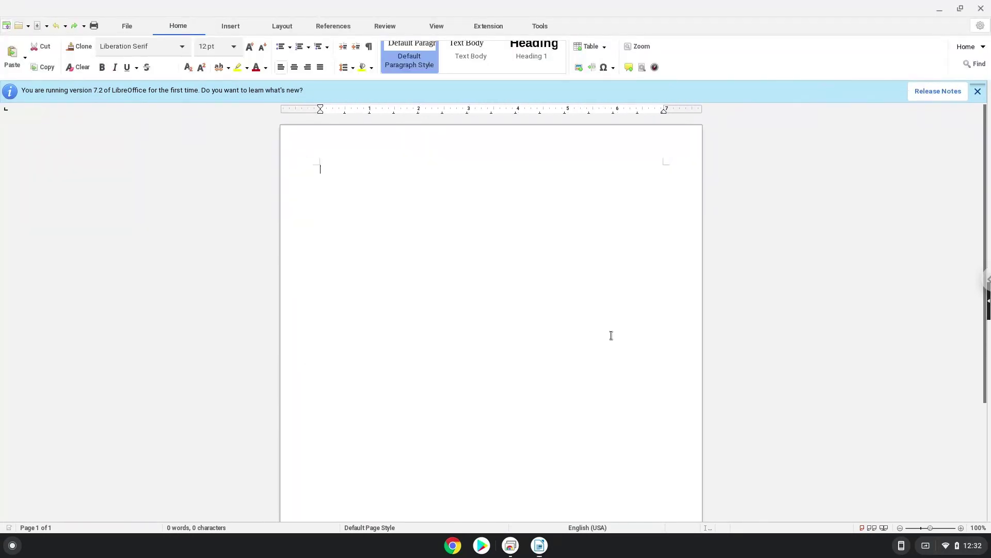
type("H")
type("ello")
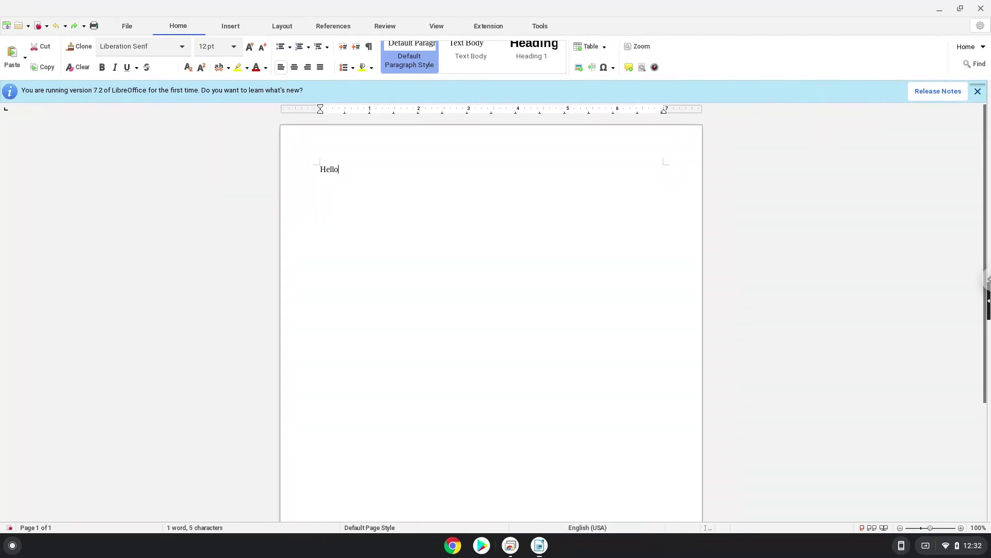